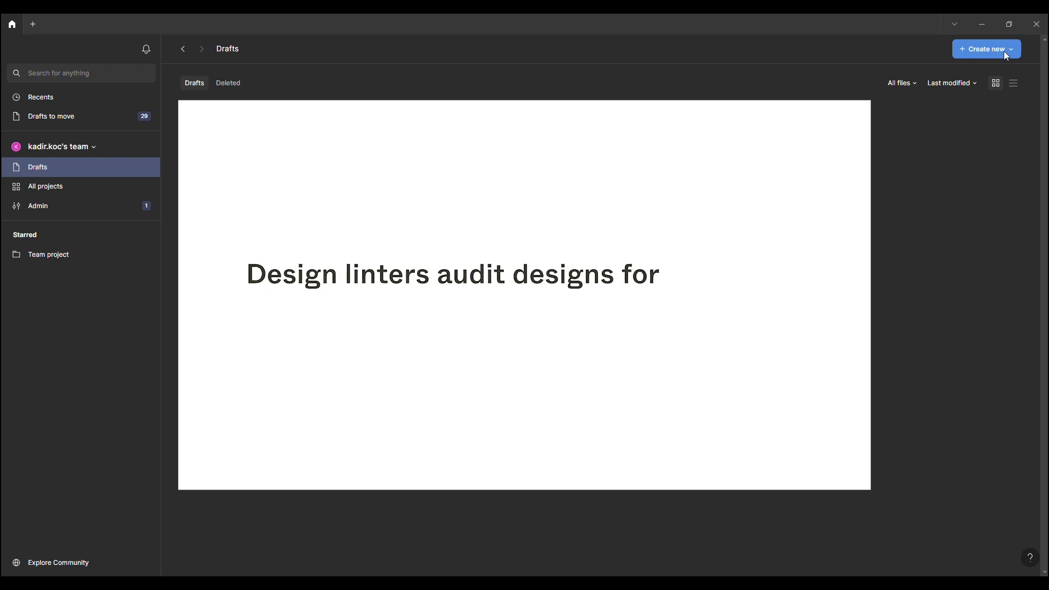
- Create a new design file in the team's Drafts
click(1007, 52)
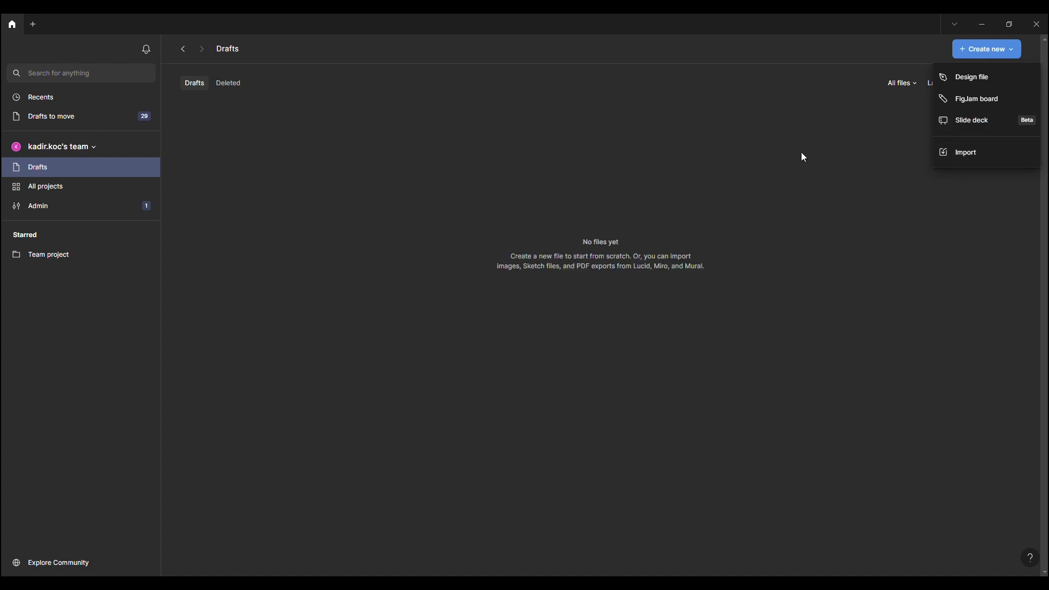
click(802, 153)
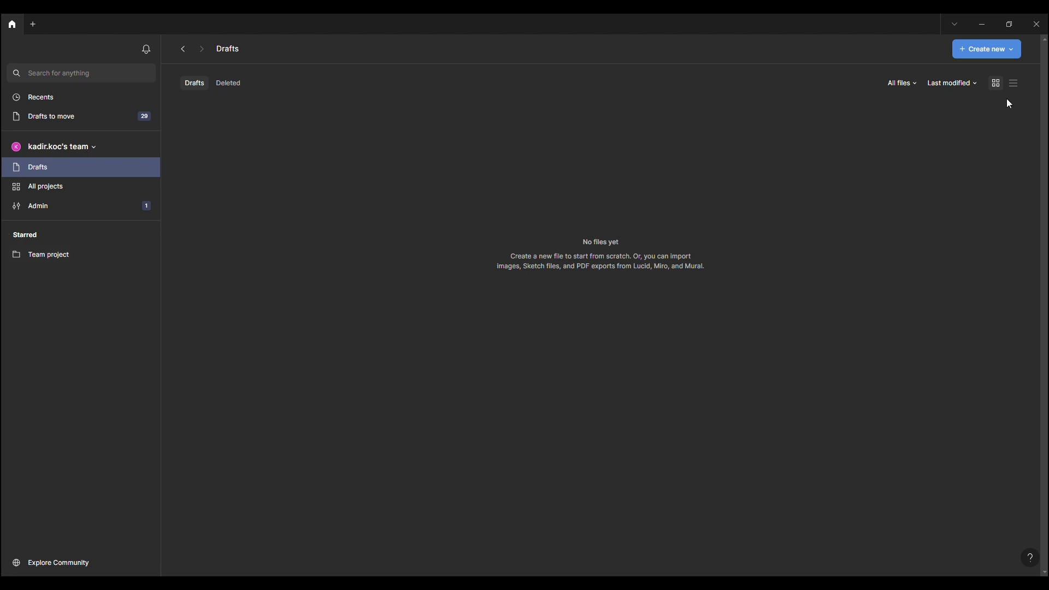
click(1005, 48)
click(984, 86)
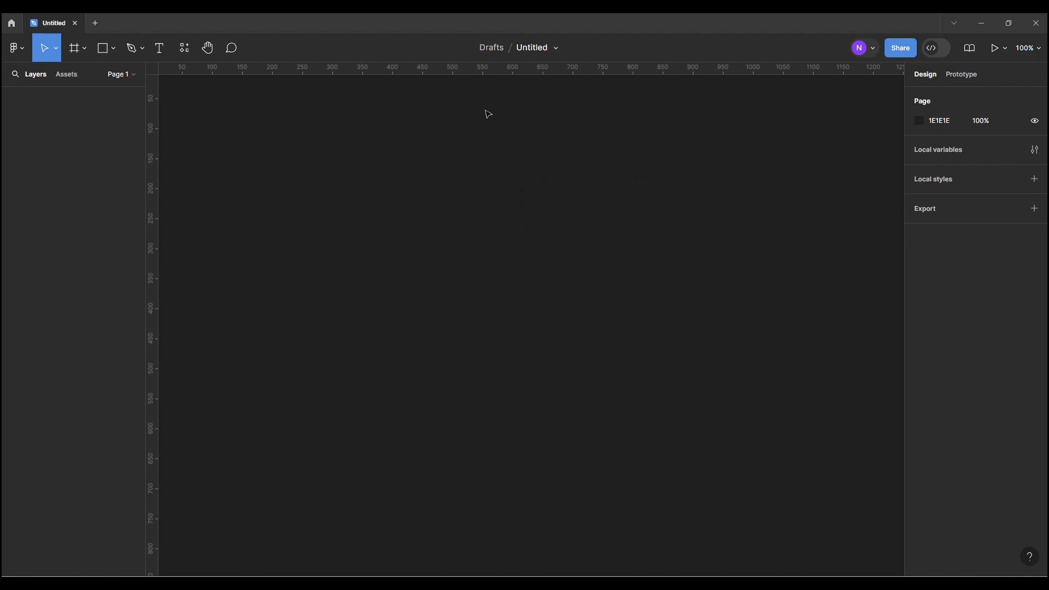
- Set the page background colour to light grey C3C0C0
click(921, 121)
drag(827, 184, 764, 176)
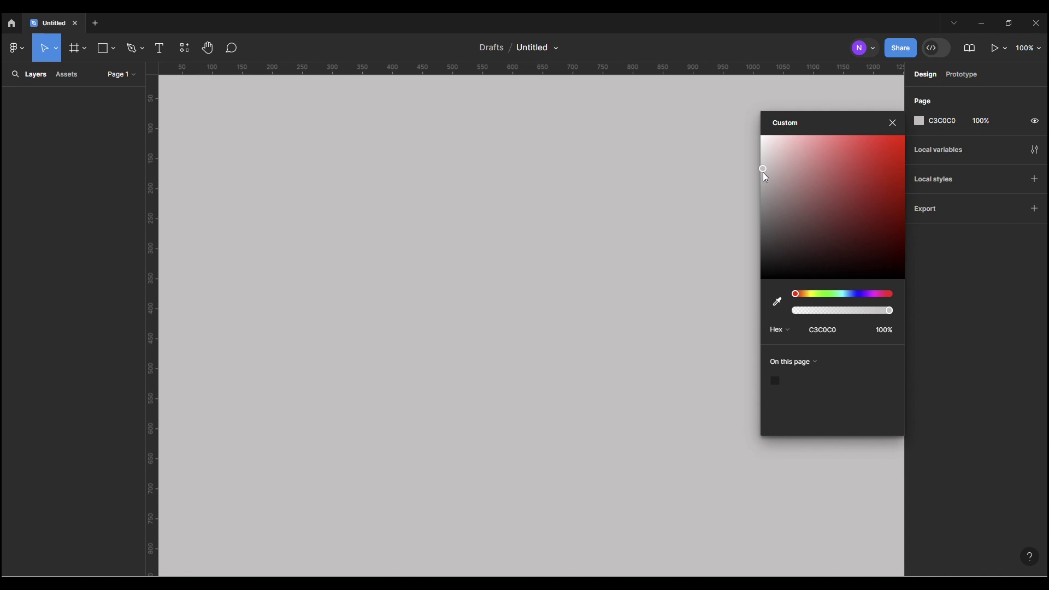
click(652, 170)
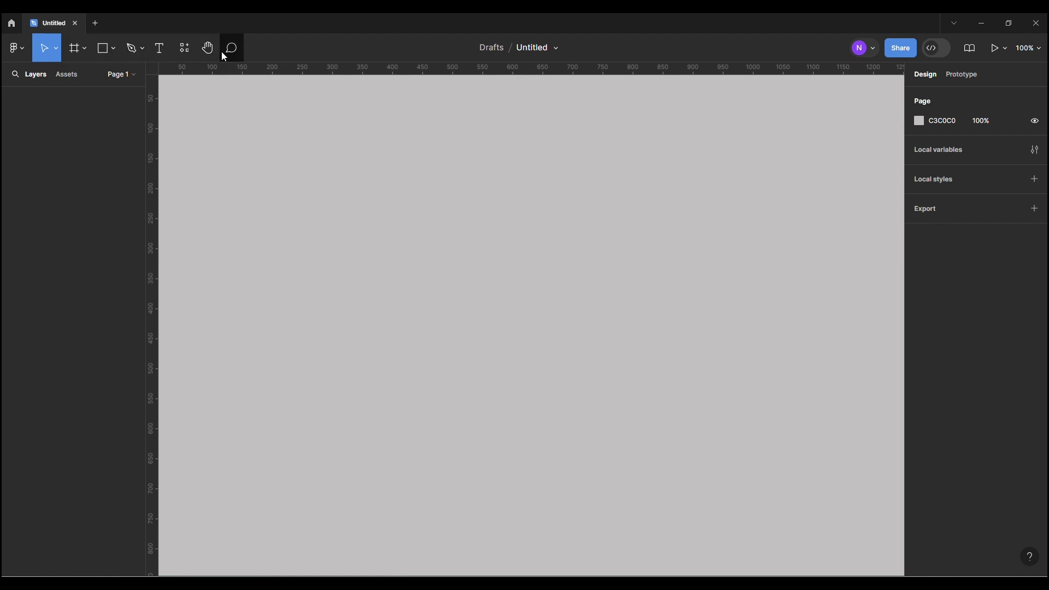
click(56, 50)
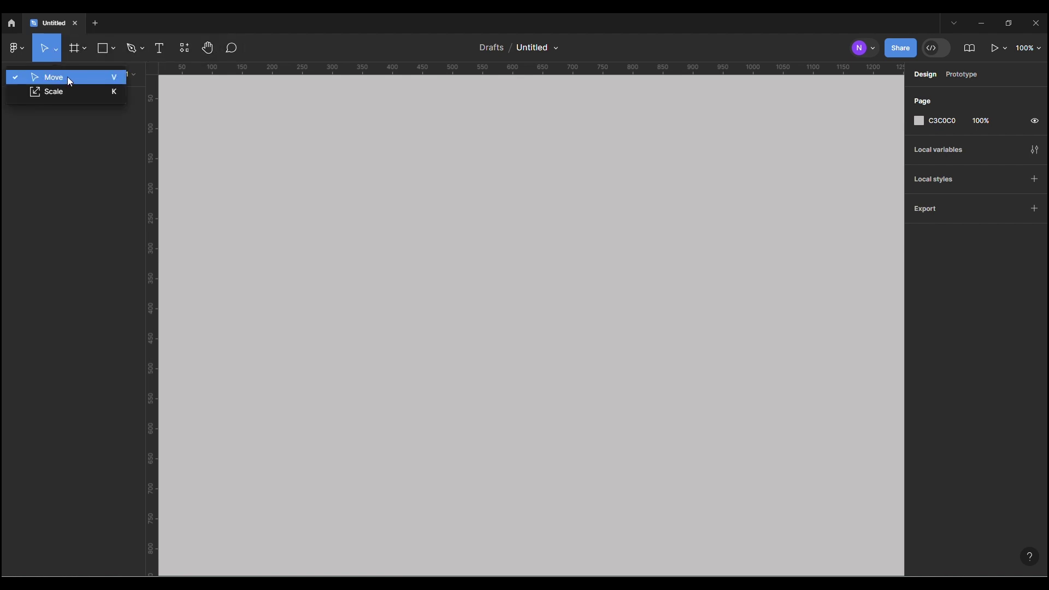
click(85, 49)
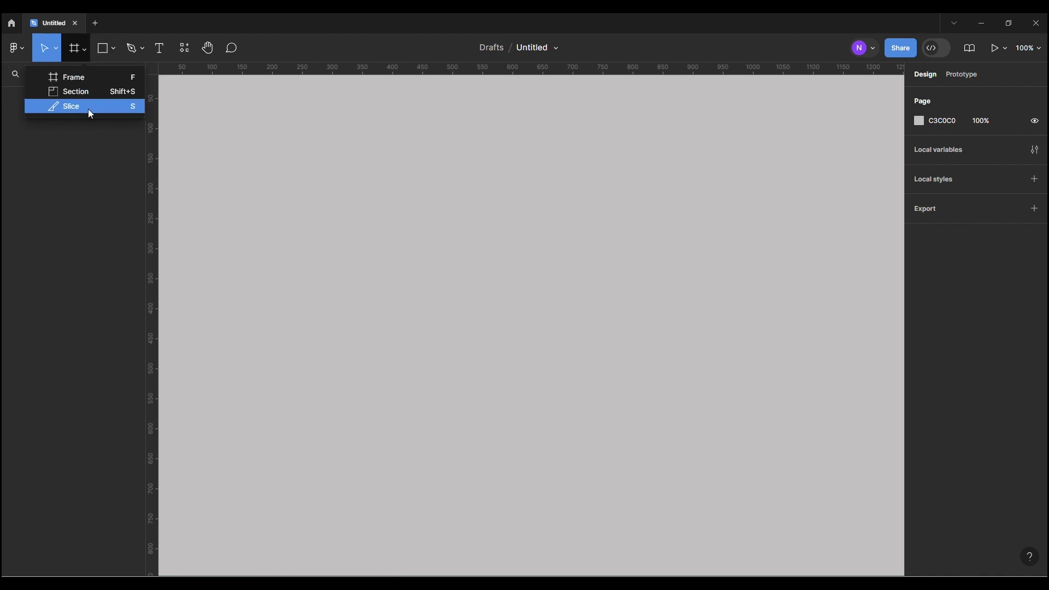
click(113, 49)
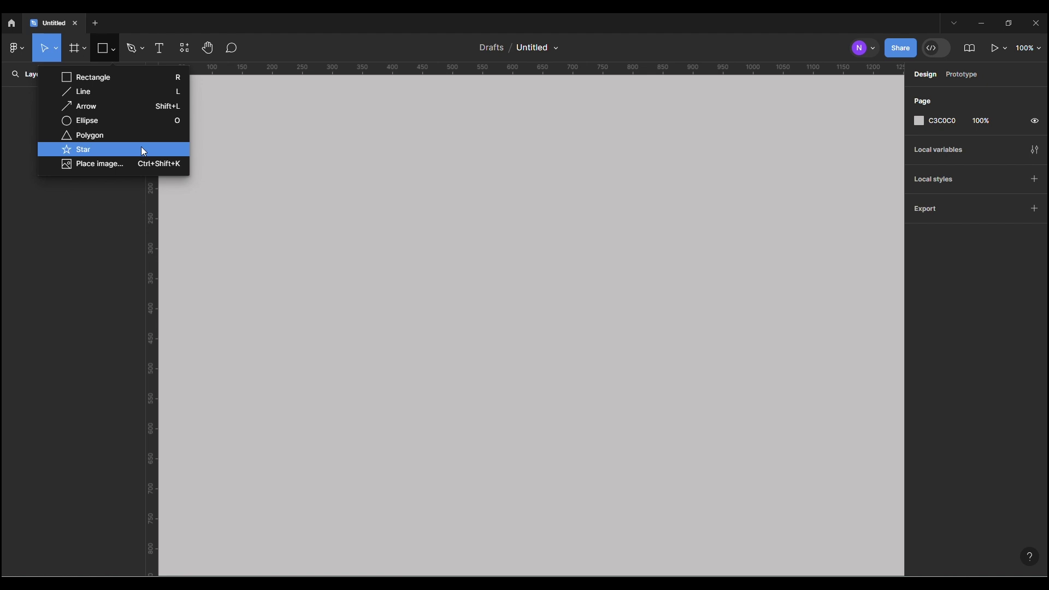
click(103, 163)
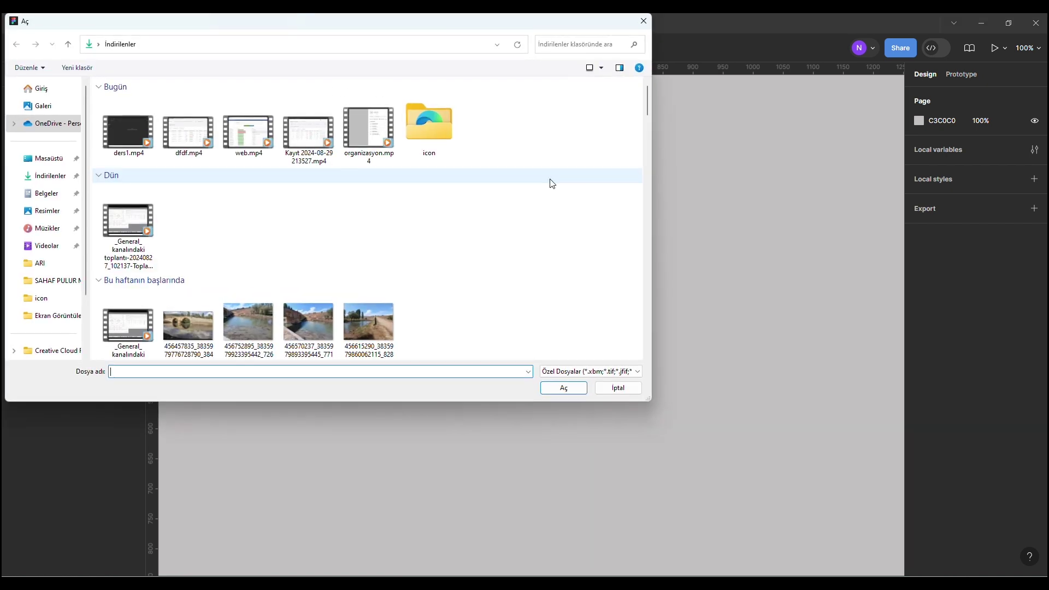
click(645, 22)
- Sketch a trial freehand curve on the empty canvas with the Pencil tool and delete it
click(141, 49)
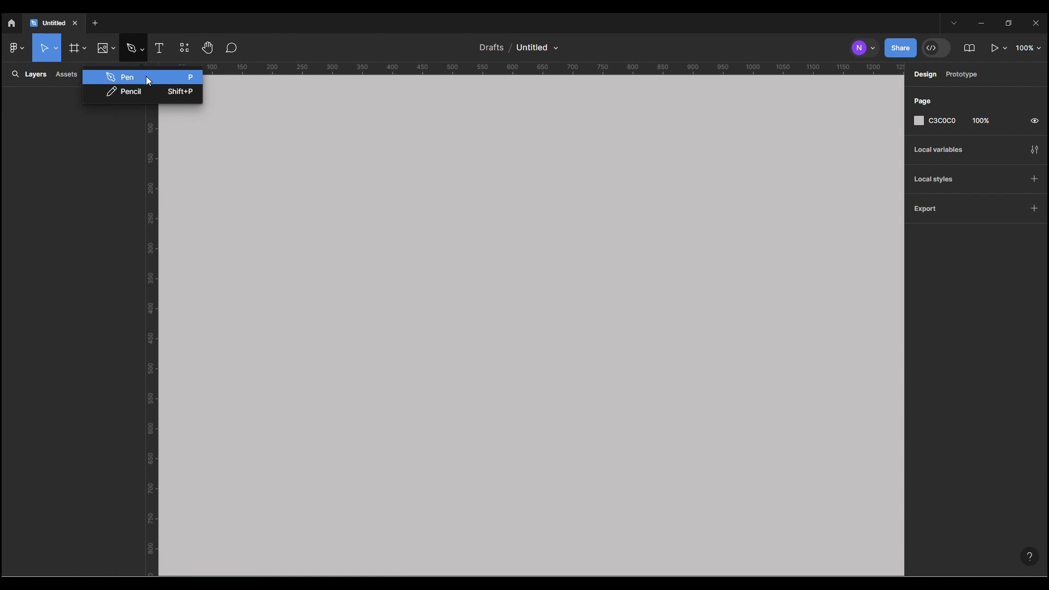
click(125, 91)
mouse_move(451, 146)
mouse_down()
mouse_move(514, 325)
mouse_move(539, 229)
mouse_move(509, 179)
mouse_up()
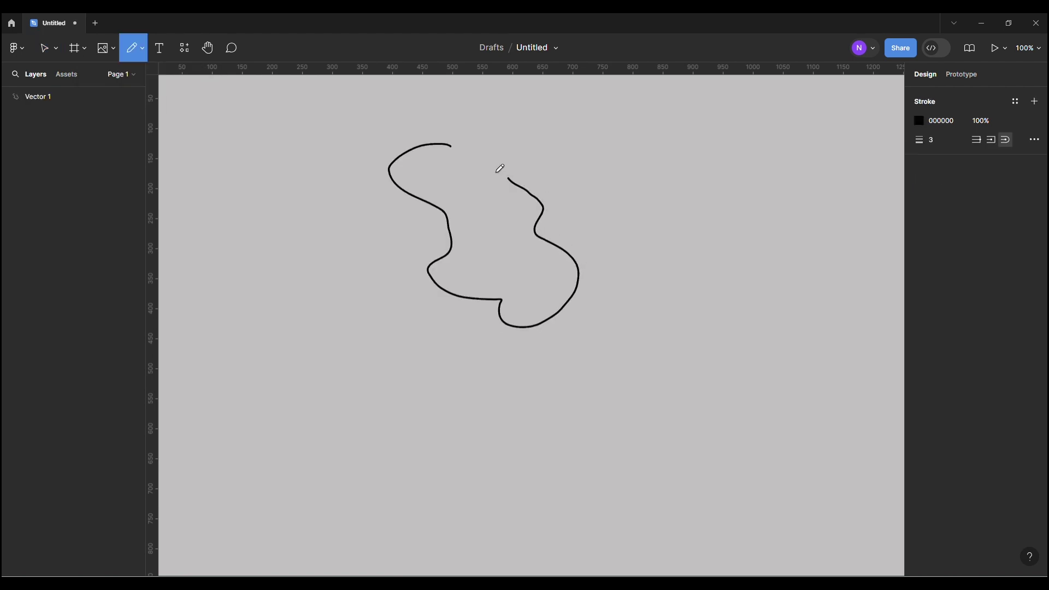
click(43, 48)
drag(359, 118, 538, 300)
key(Delete)
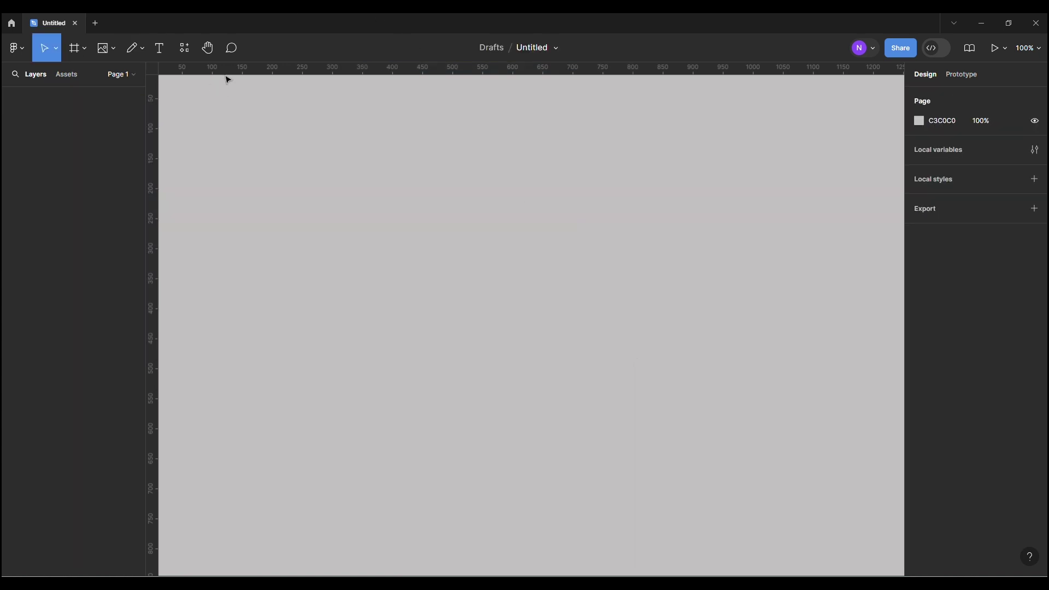
- Look through the available components, plugins and widgets, and switch to the Hand tool
click(185, 49)
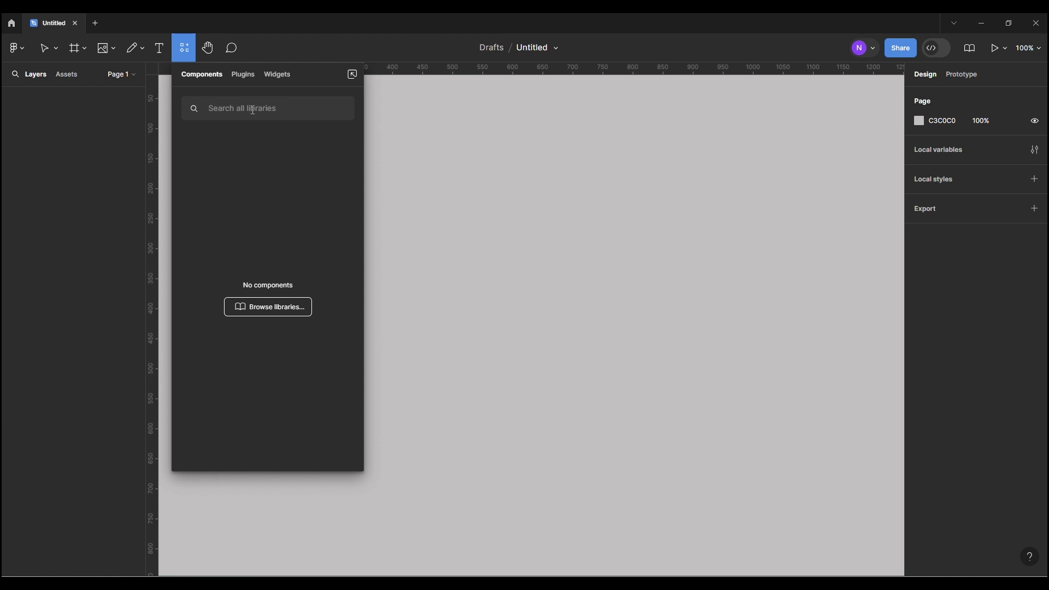
click(244, 76)
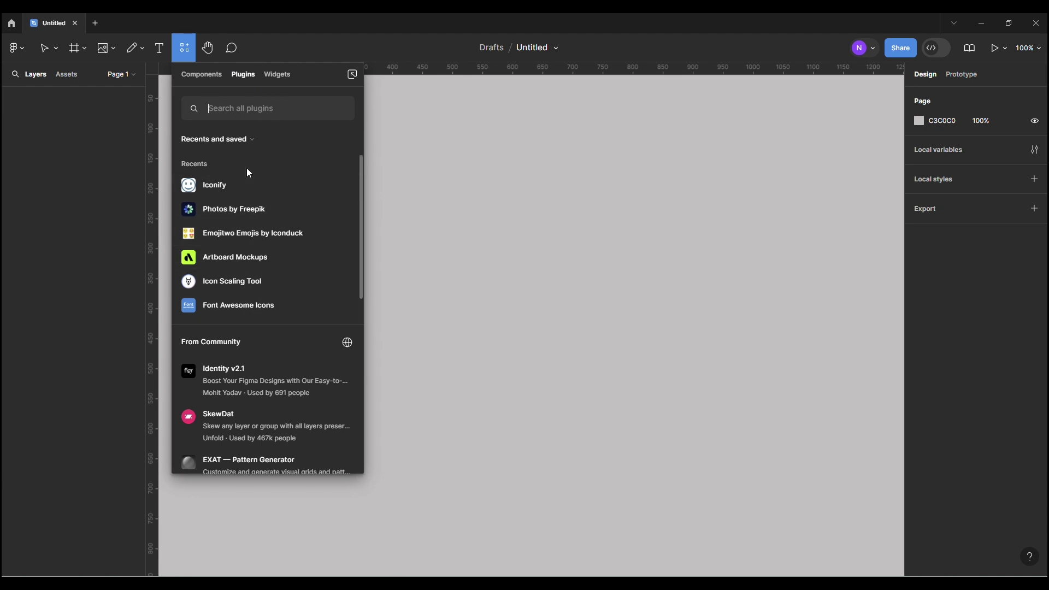
click(279, 75)
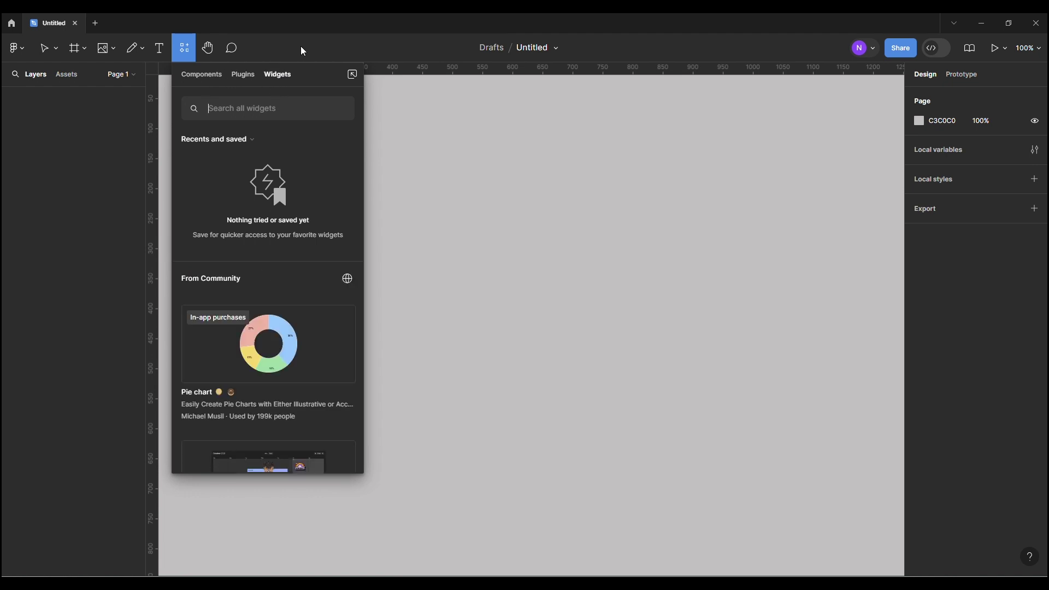
key(h)
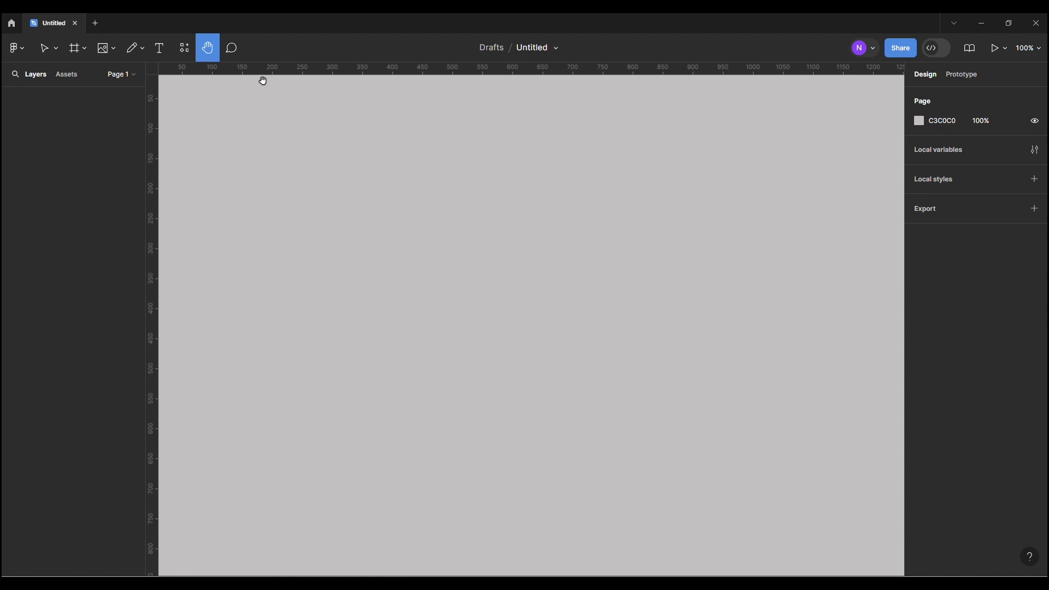
- Start a comment reading "hghg" on the canvas and discard it without posting
click(232, 48)
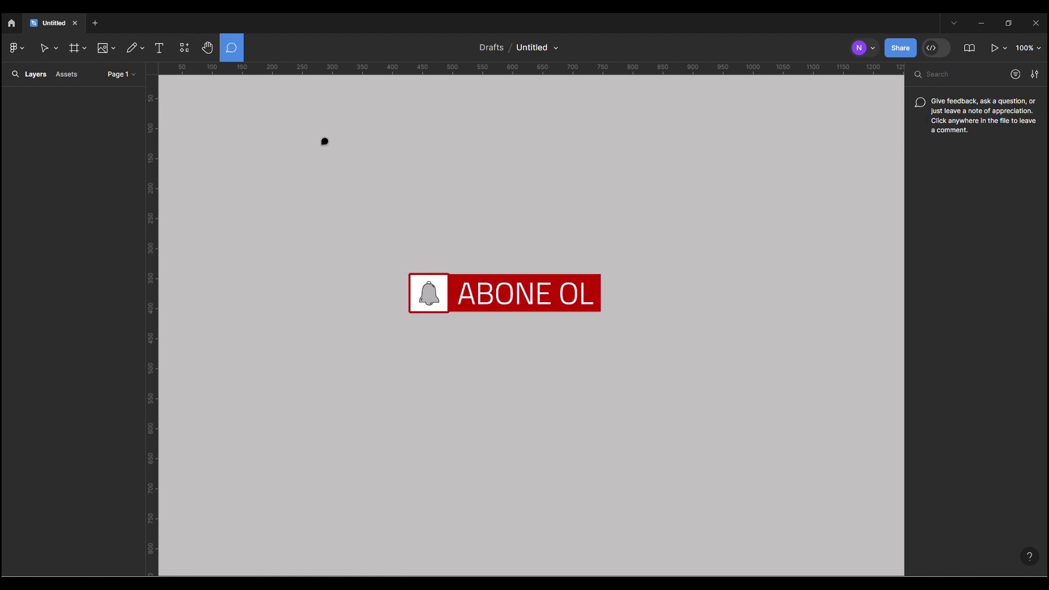
click(419, 202)
text(h)
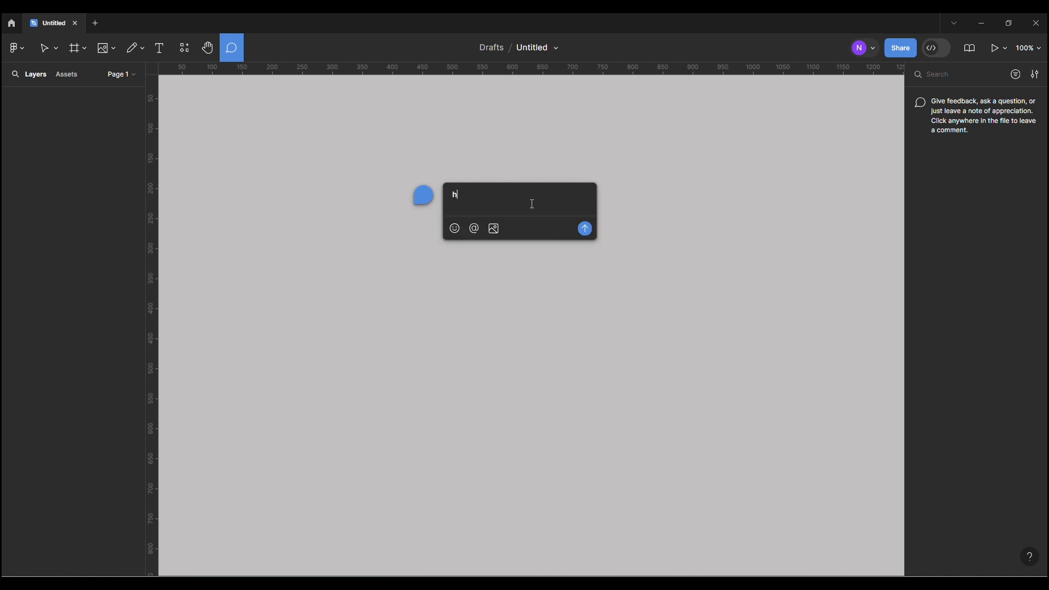
text(ghg)
key(Escape)
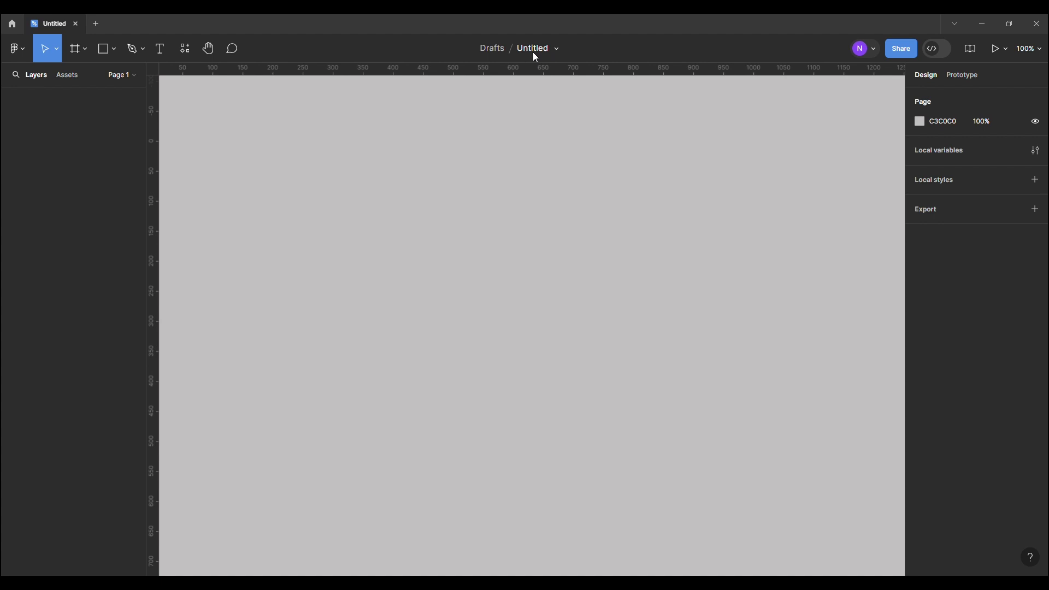
- Rename the untitled design file as "Ders 1"
double_click(534, 53)
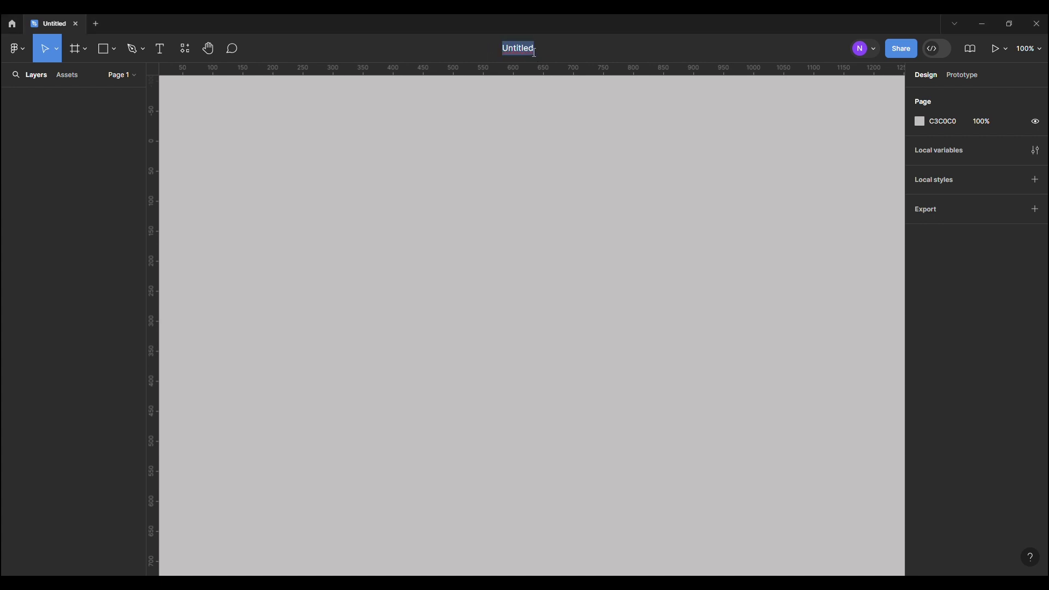
text(Ders 1)
click(554, 166)
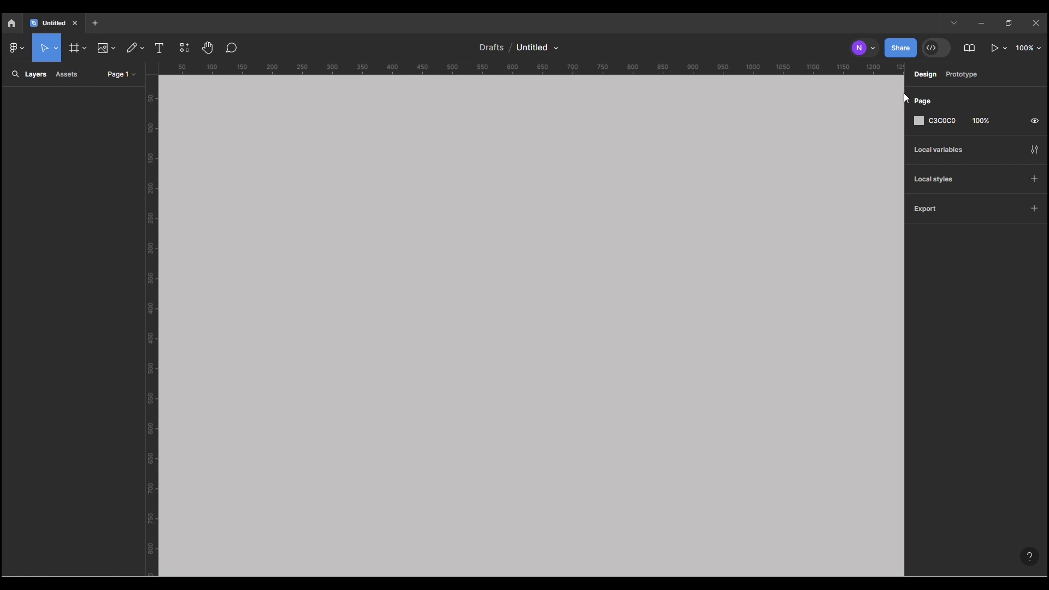
- Examine the file's sharing options and switch Dev Mode on and back off
click(900, 48)
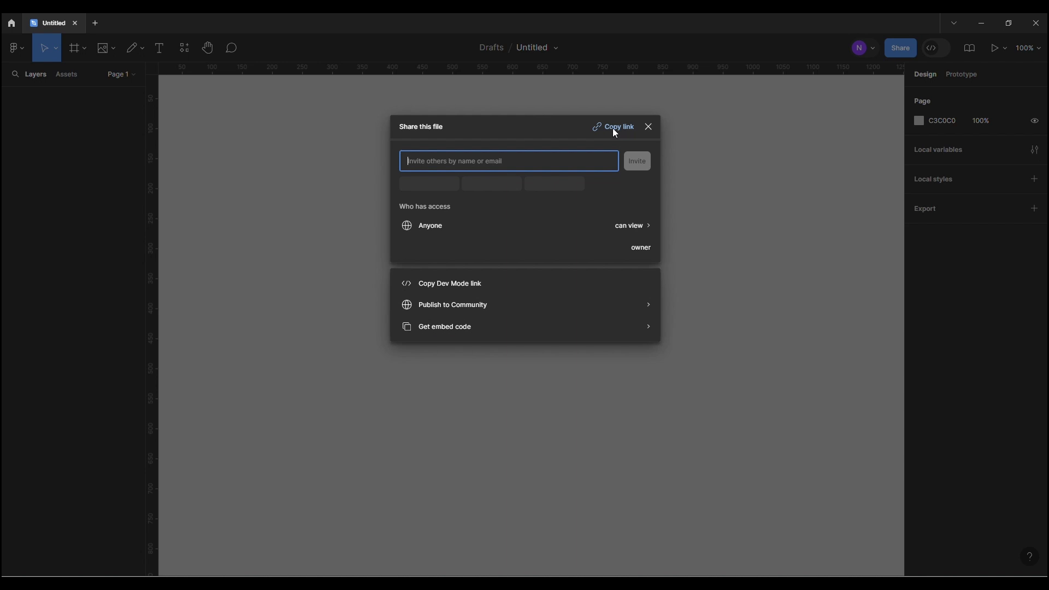
click(649, 128)
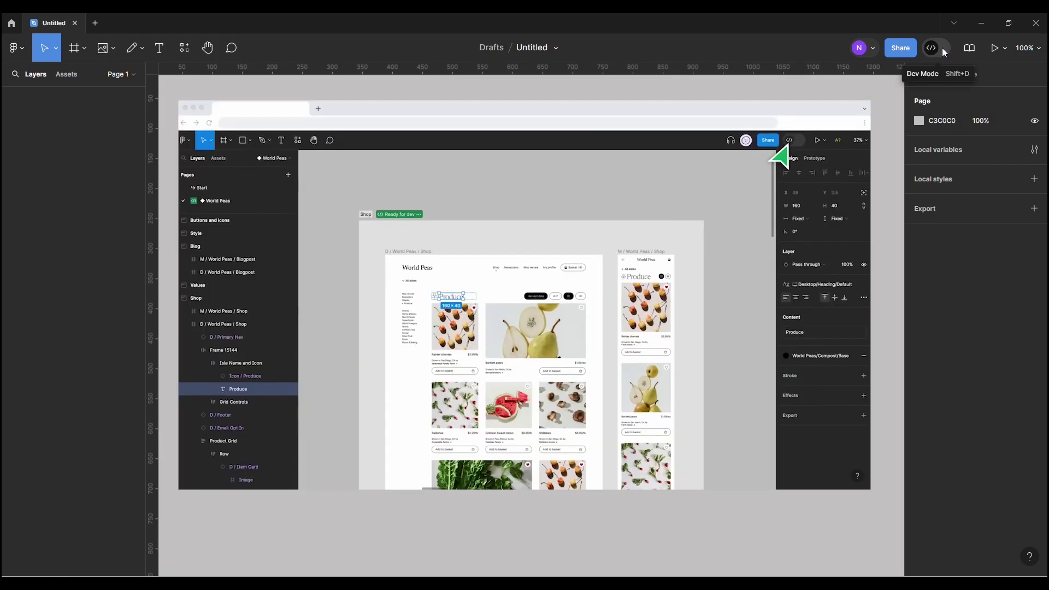
click(941, 48)
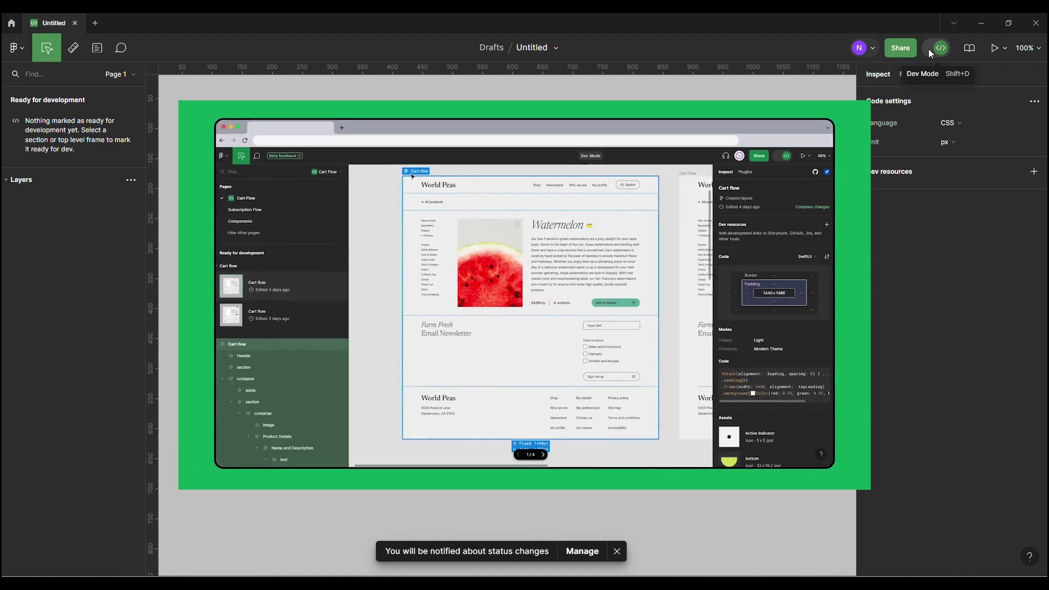
click(929, 51)
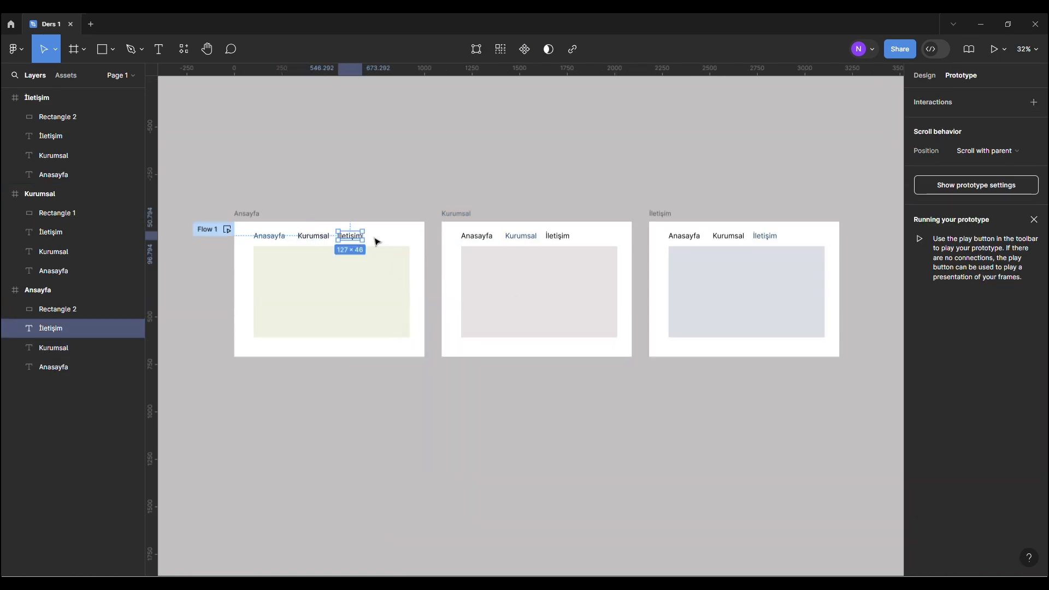
- Link İletişim on the Ansayfa frame to the İletişim frame, and link Anasayfa and İletişim on the Kurumsal frame to the Ansayfa and İletişim frames
drag(363, 237, 691, 273)
click(480, 239)
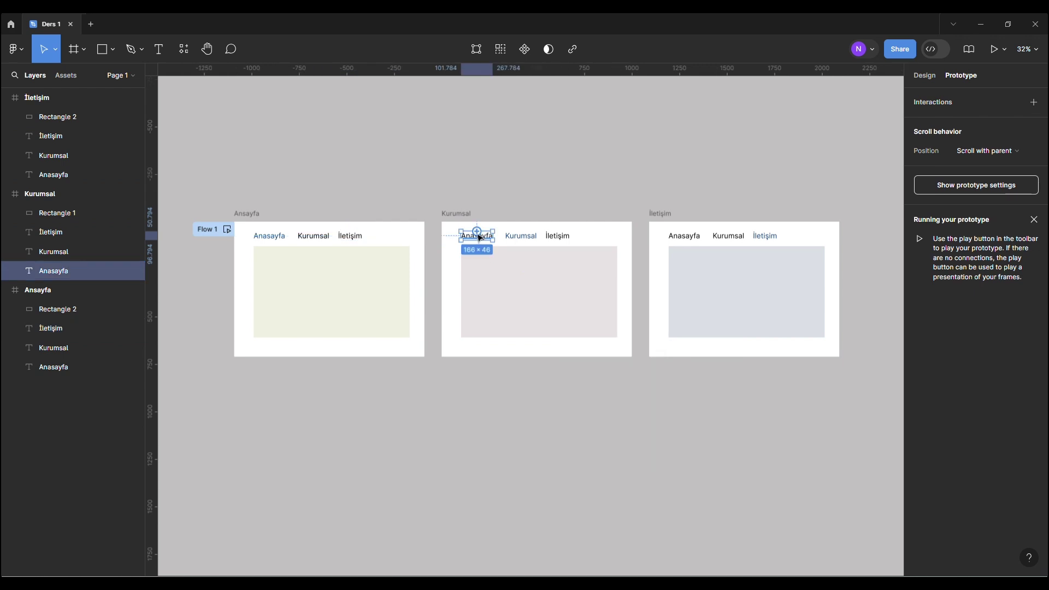
drag(462, 236, 353, 301)
click(556, 236)
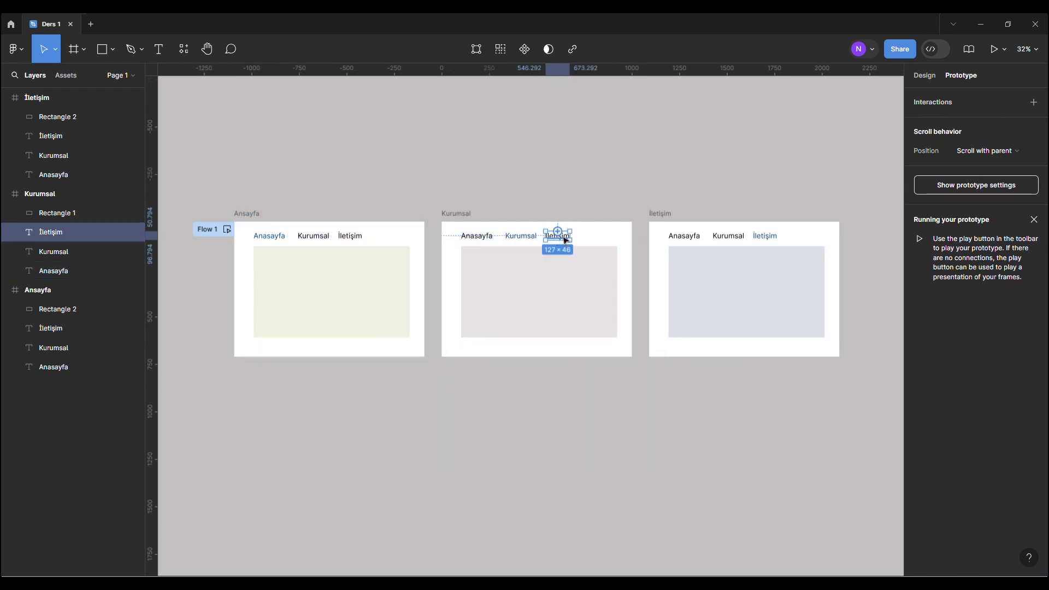
drag(570, 236, 689, 280)
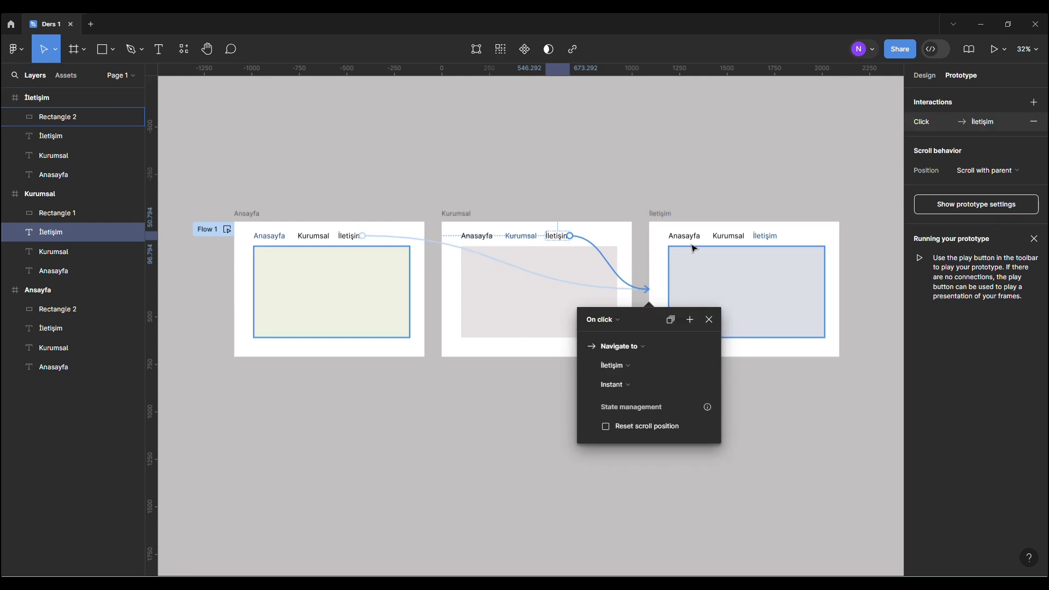
- On the İletişim frame, add prototype links from the Anasayfa text to the Ansayfa frame and from the Kurumsal text to the Kurumsal frame
click(684, 235)
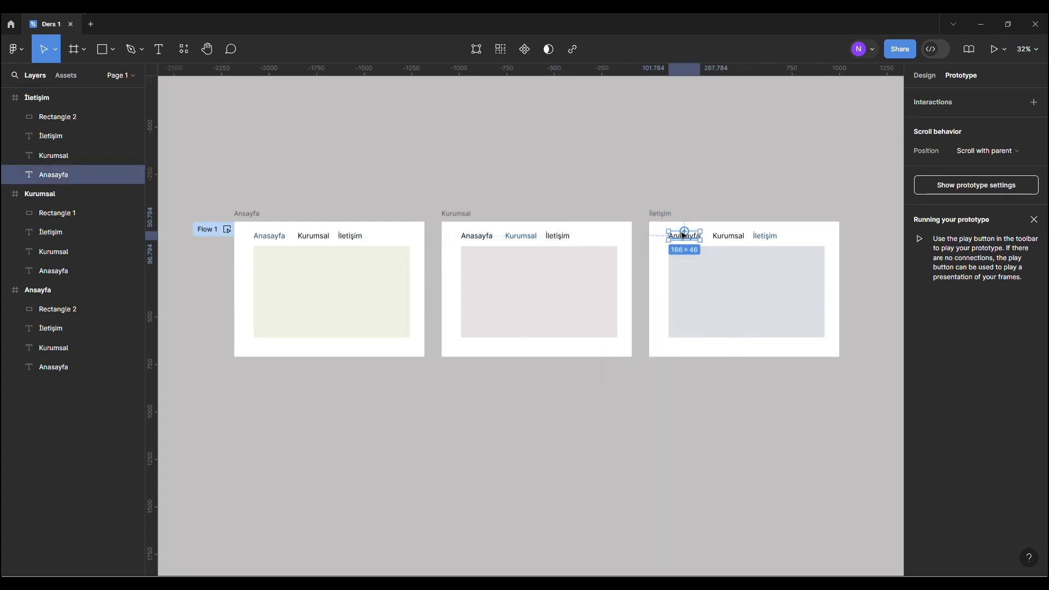
drag(683, 235, 370, 302)
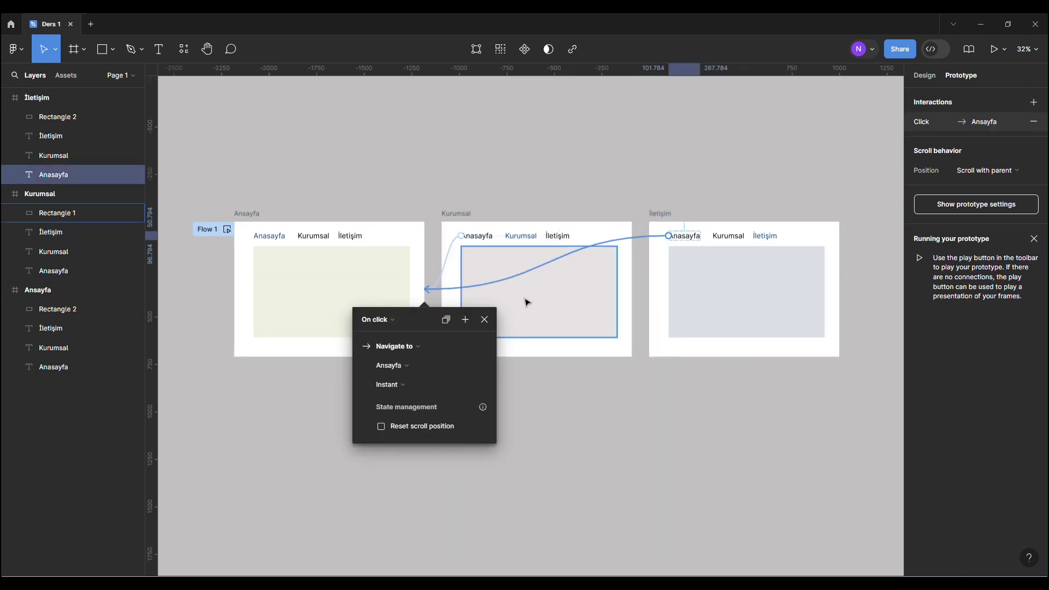
click(734, 240)
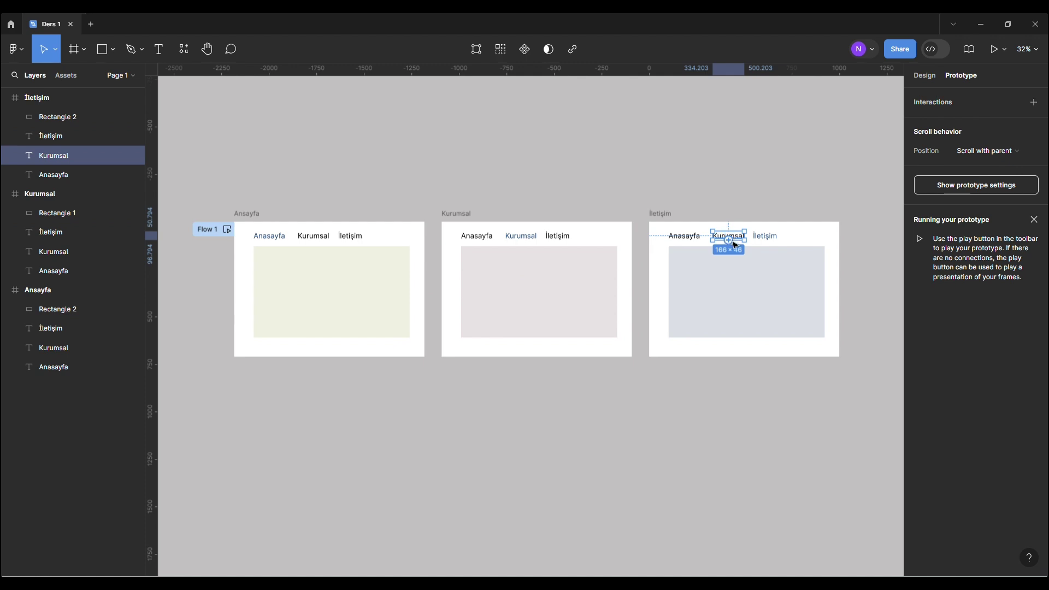
drag(729, 231, 544, 315)
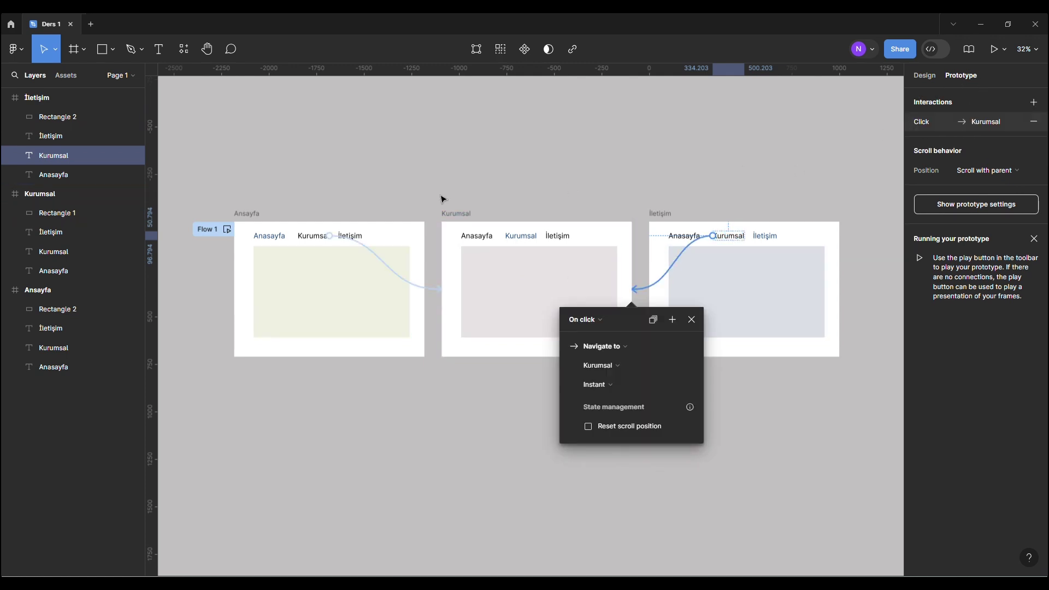
- Run the prototype from the Ansayfa frame and test its Kurumsal link
click(252, 216)
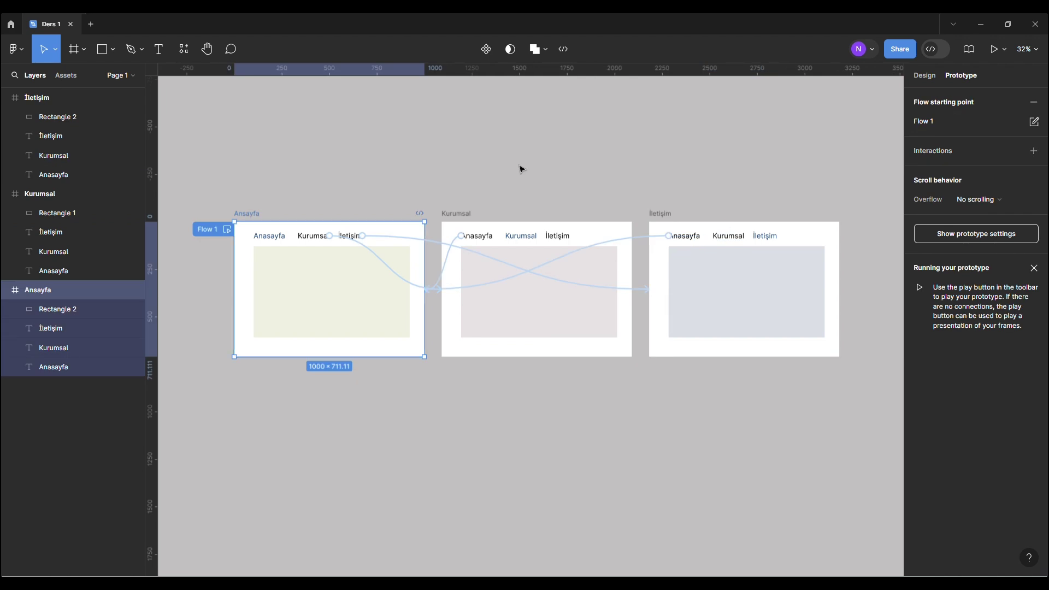
click(995, 50)
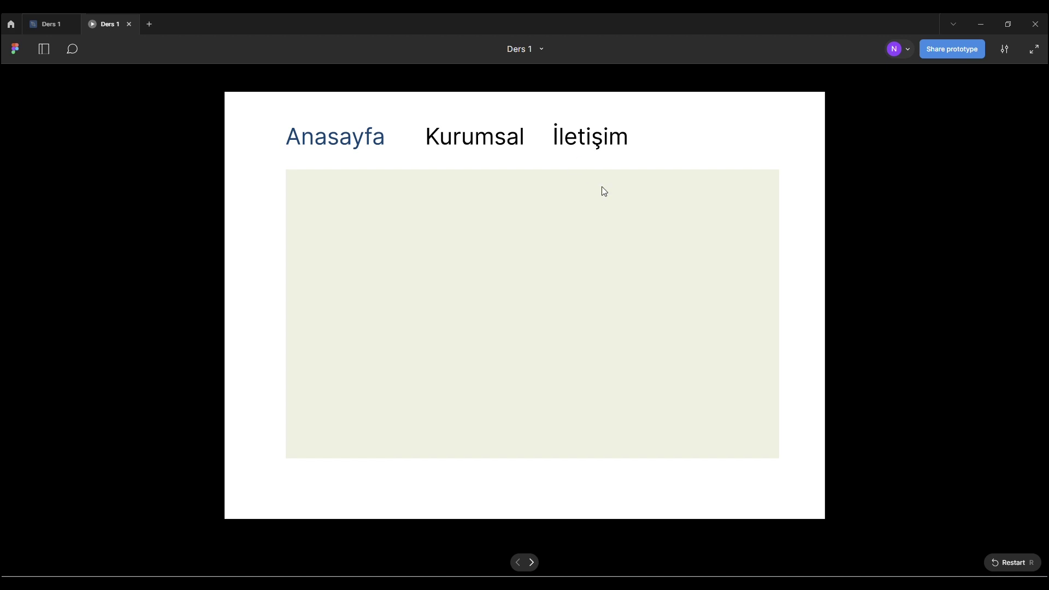
click(489, 143)
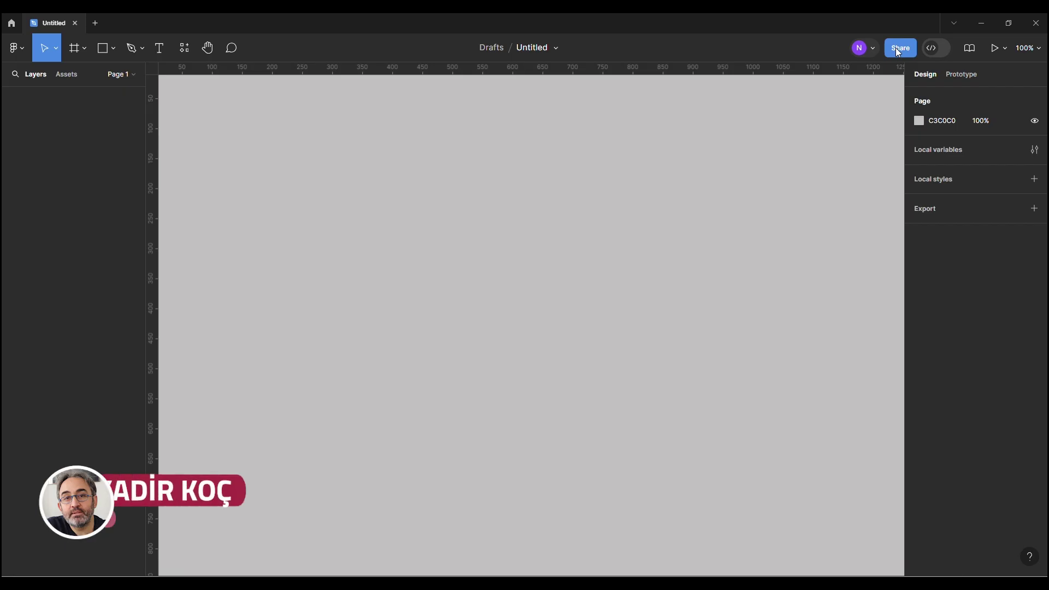